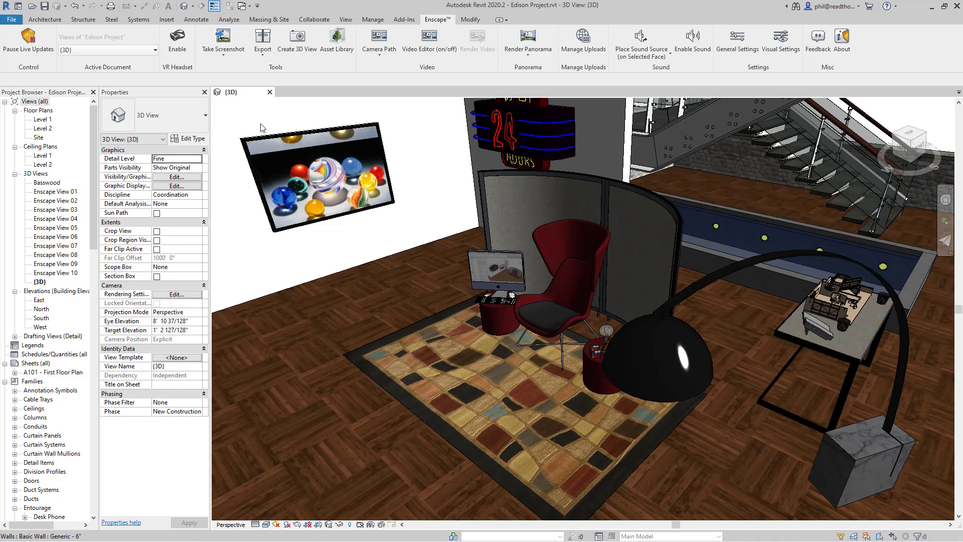
Zoom region (ZR) in on the framed marble painting, then switch the view to Hidden Line (HL).
key("z")
key("r")
left_click_drag(225, 107, 422, 251)
mouse_move(632, 357)
middle_mouse_down("shift")
mouse_move(642, 341)
mouse_move(492, 207)
middle_mouse_up("shift")
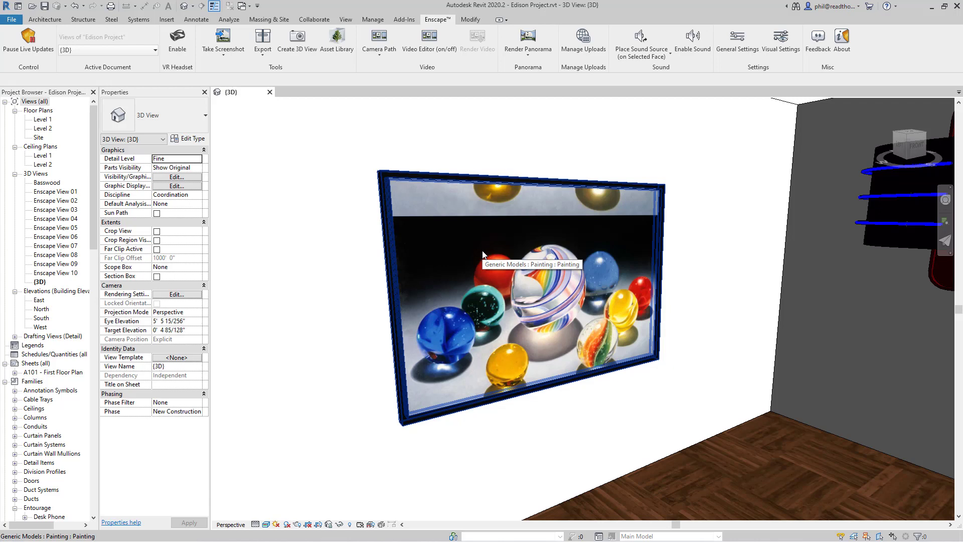
key("h")
key("l")
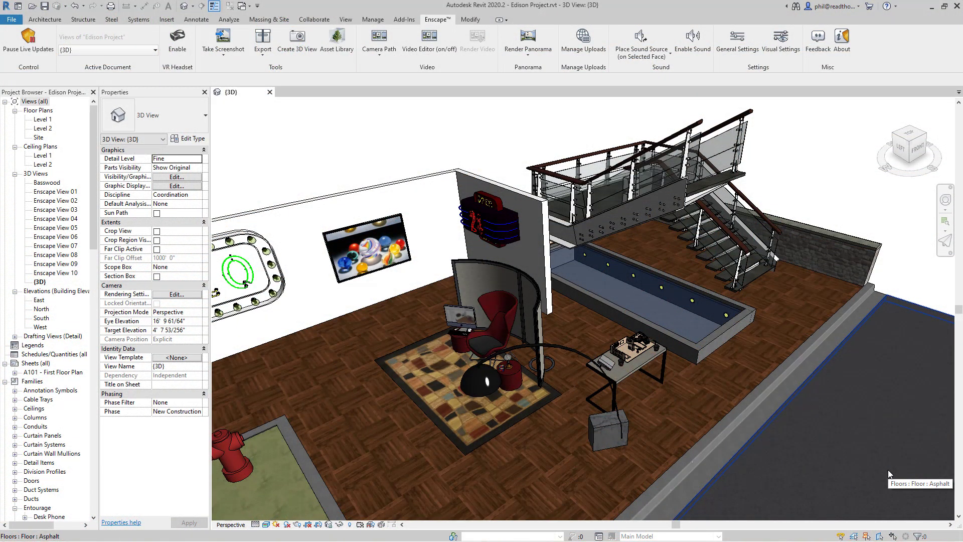
Uncheck Restmode under Performance in Enscape's General Settings and close the dialog.
left_click(733, 44)
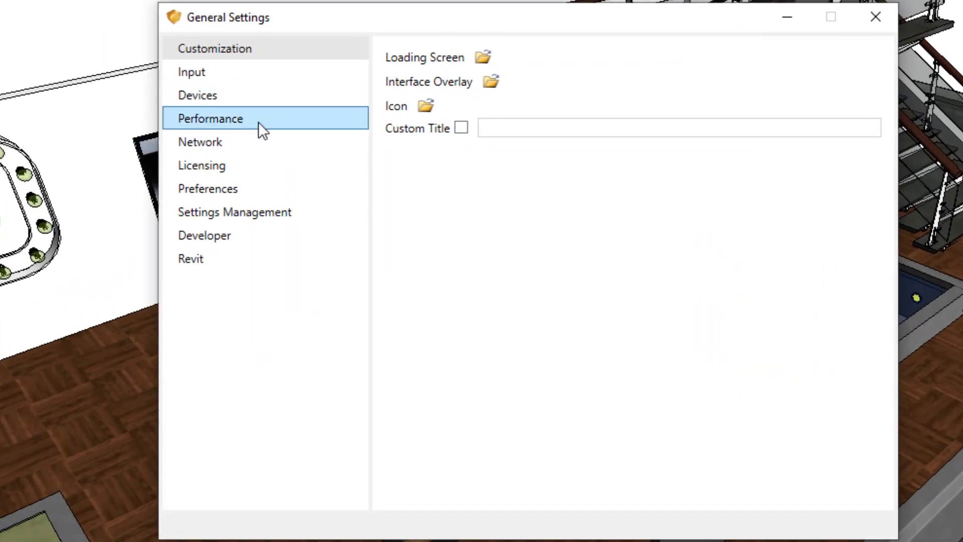
left_click(258, 122)
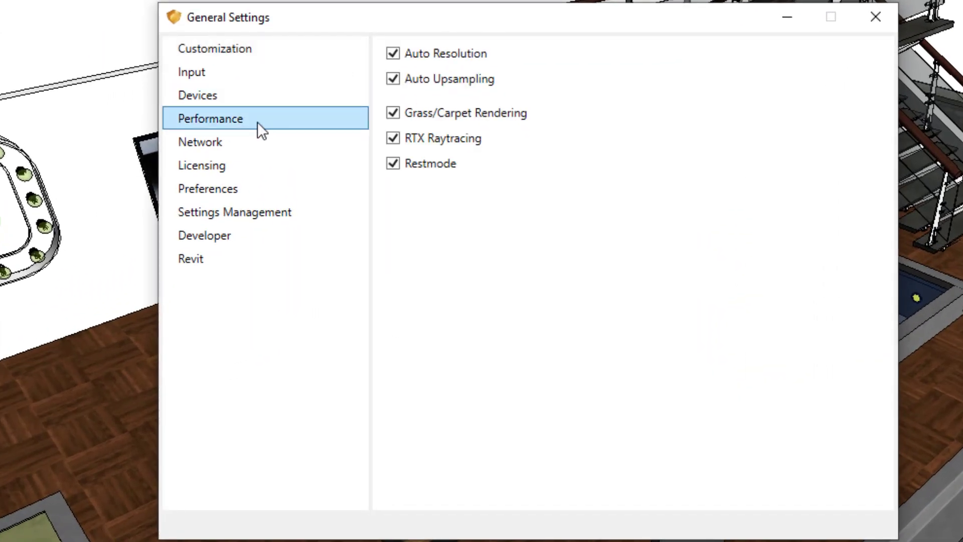
left_click(410, 163)
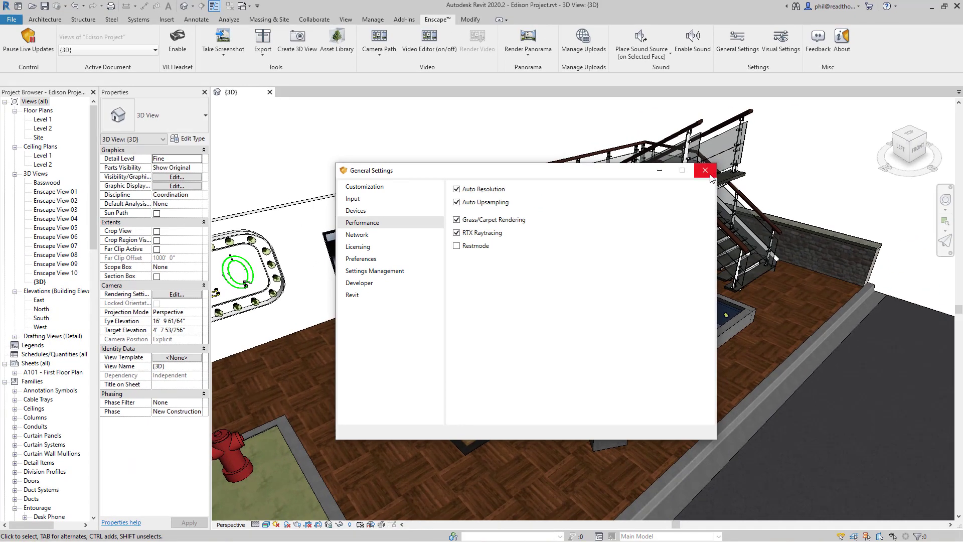
left_click(706, 170)
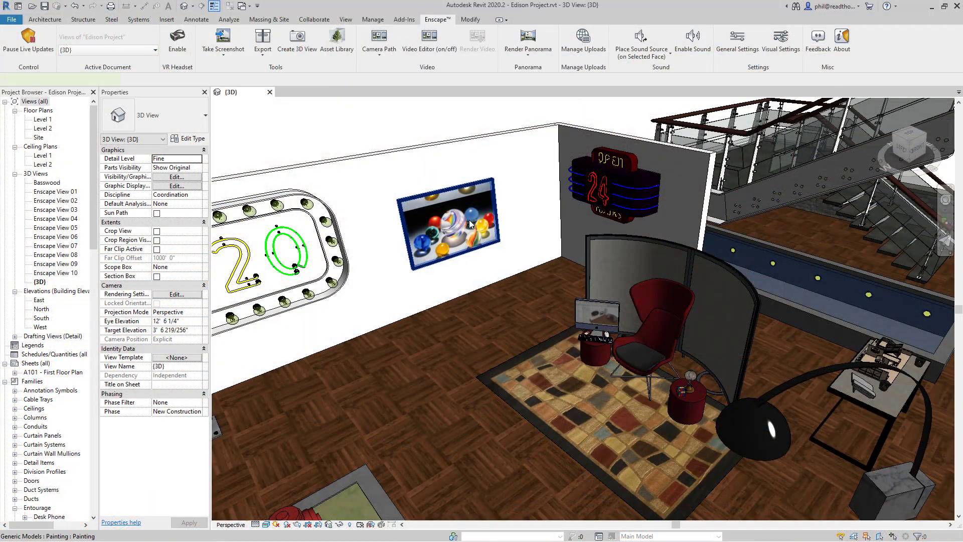
Open the painting's Canvas Image texture and confirm its sample size of 4'-11" by 3'-3".
left_click(470, 224)
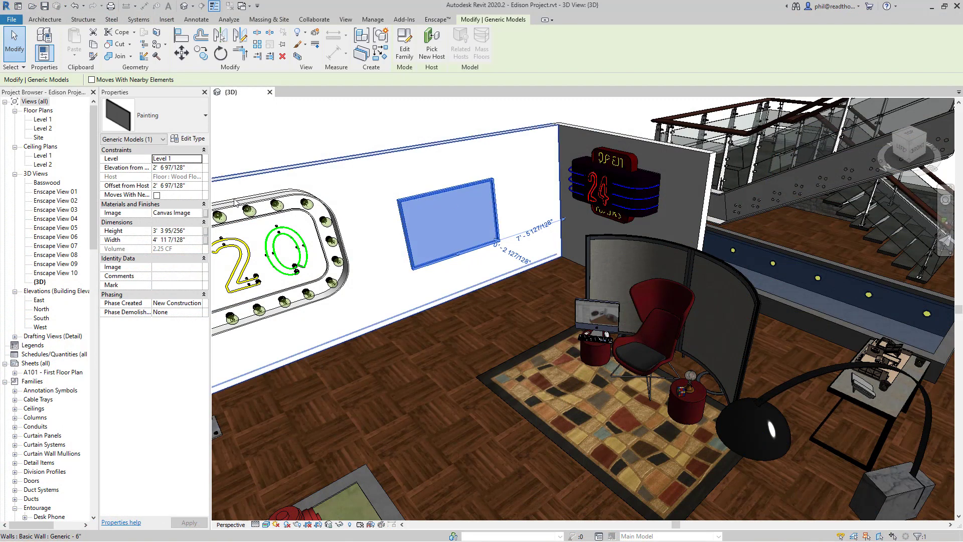
left_click(199, 214)
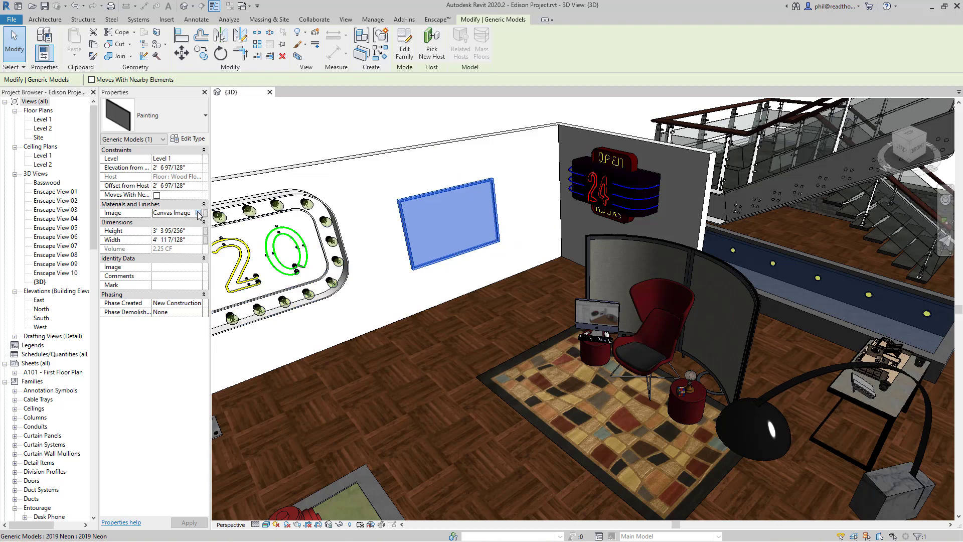
left_click(199, 213)
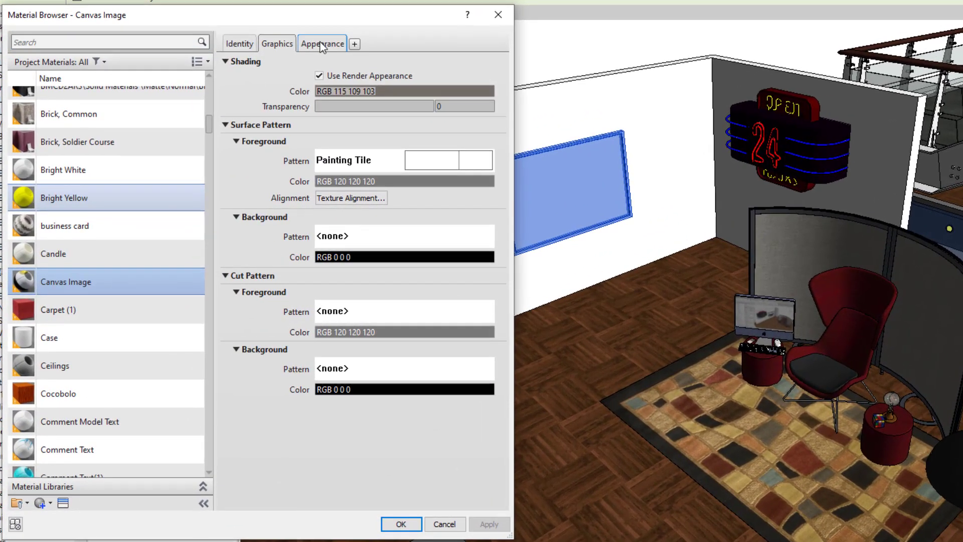
left_click(322, 44)
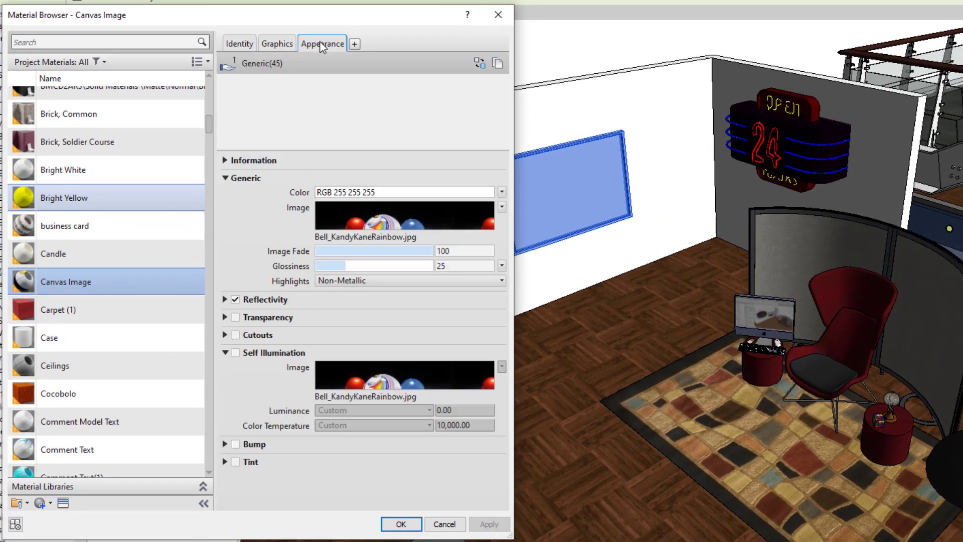
left_click(410, 227)
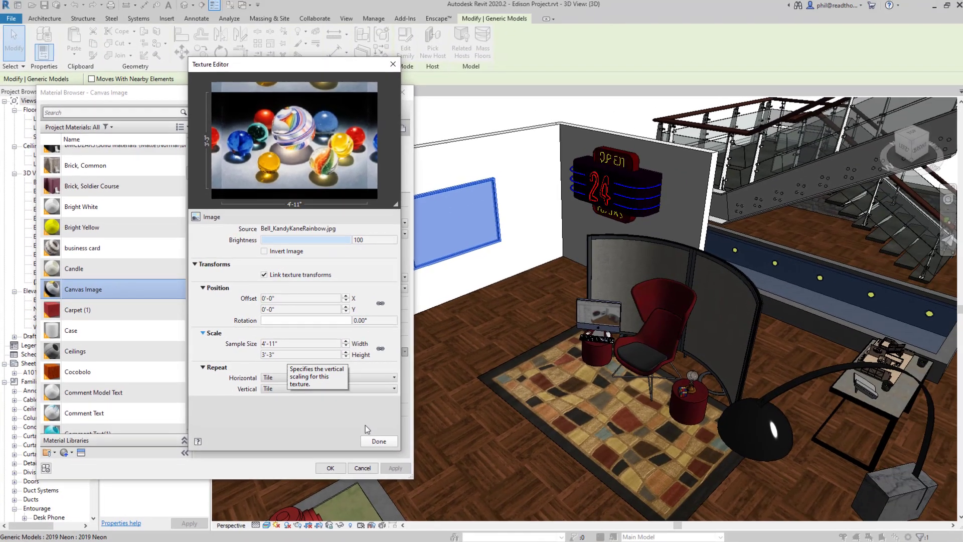
left_click(378, 441)
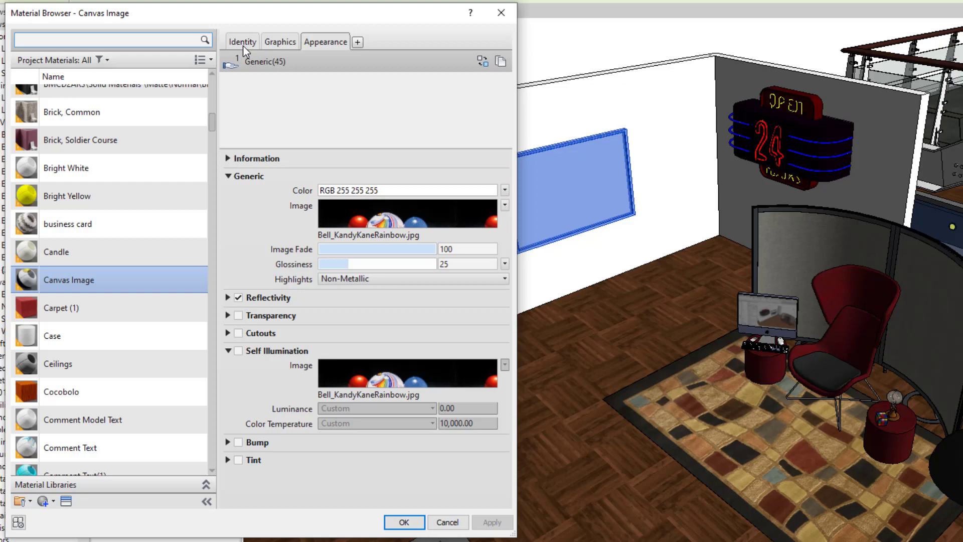
Copy the RickMorty.mp4 video tag from Comments into the Canvas Image material's Description.
left_click(242, 44)
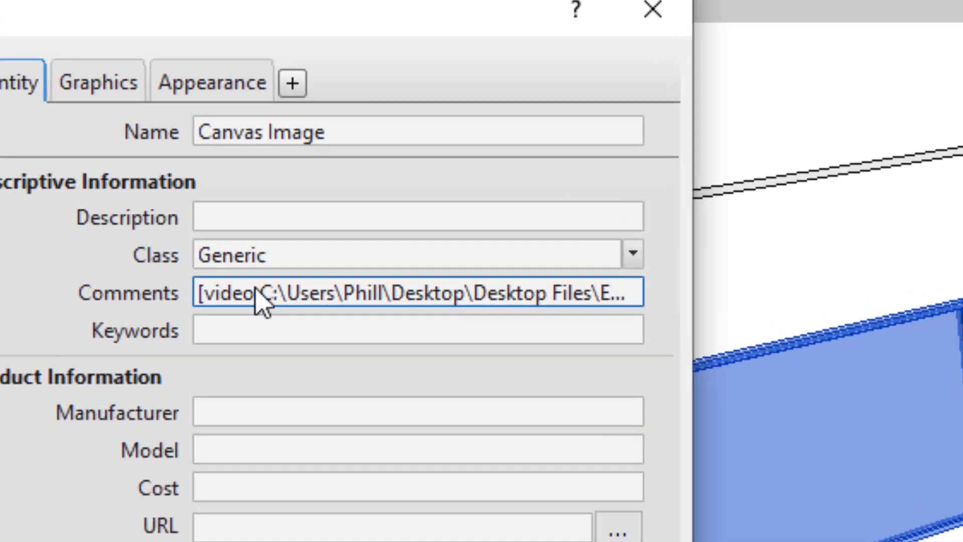
left_click(344, 127)
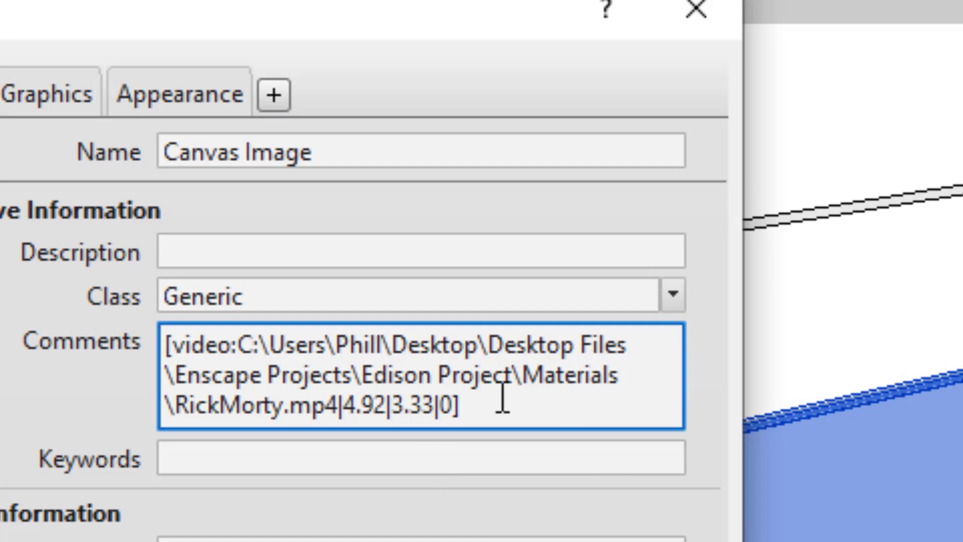
left_click_drag(503, 405, 159, 347)
key("ctrl+c")
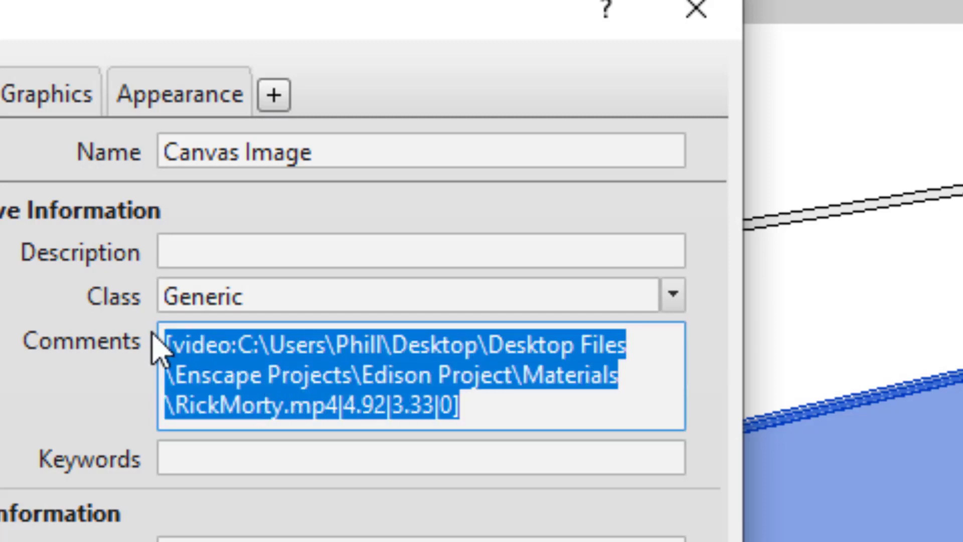
left_click(286, 265)
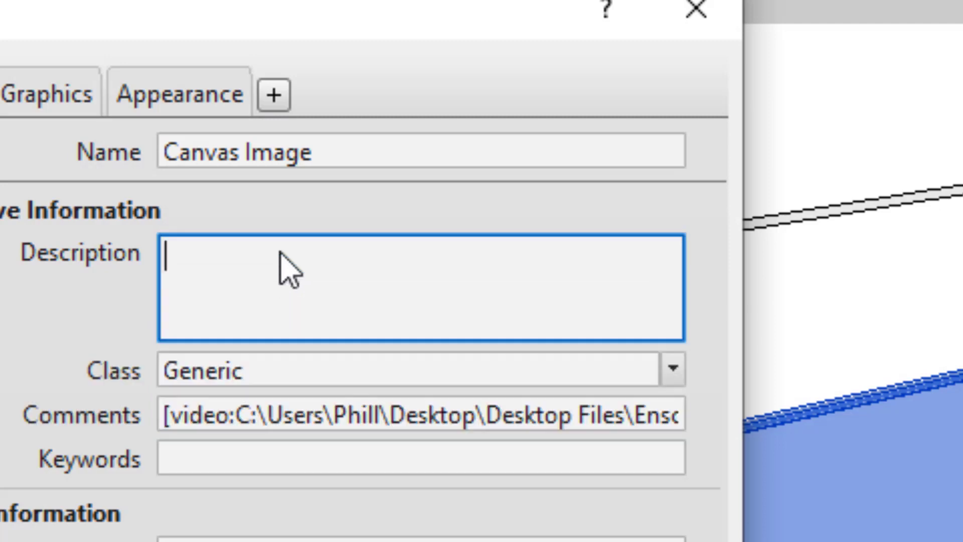
key("ctrl+v")
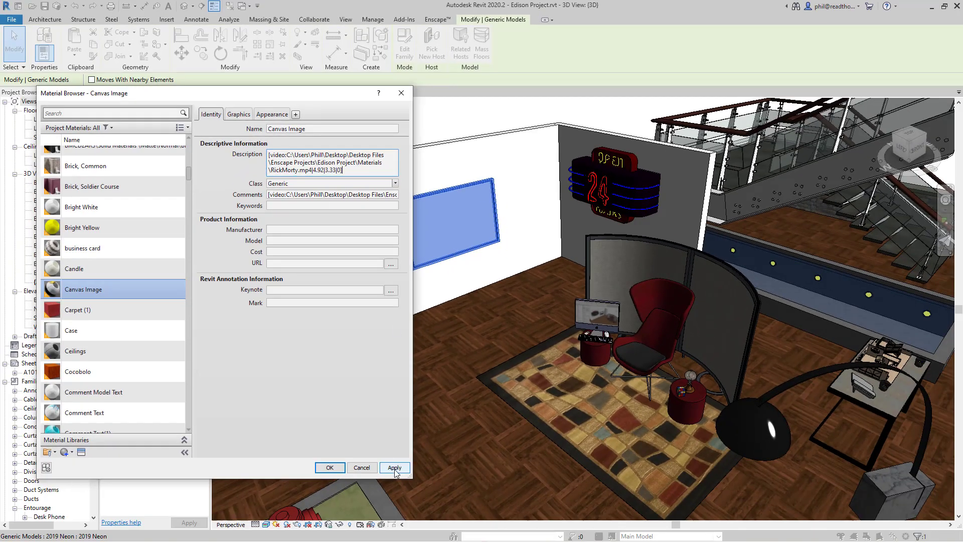
Apply the material edit and scrub Enscape's time of day through dawn and night, settling on dawn.
left_click(394, 467)
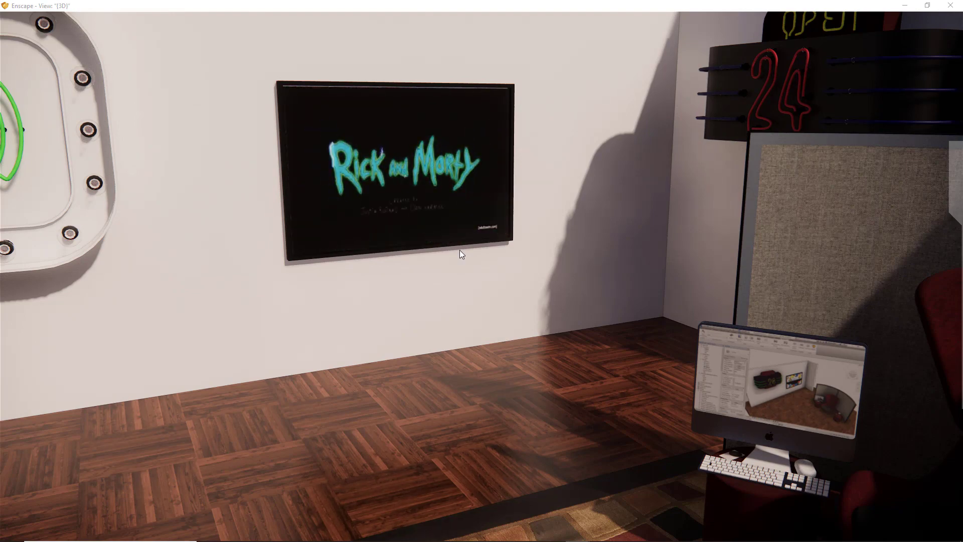
key("u")
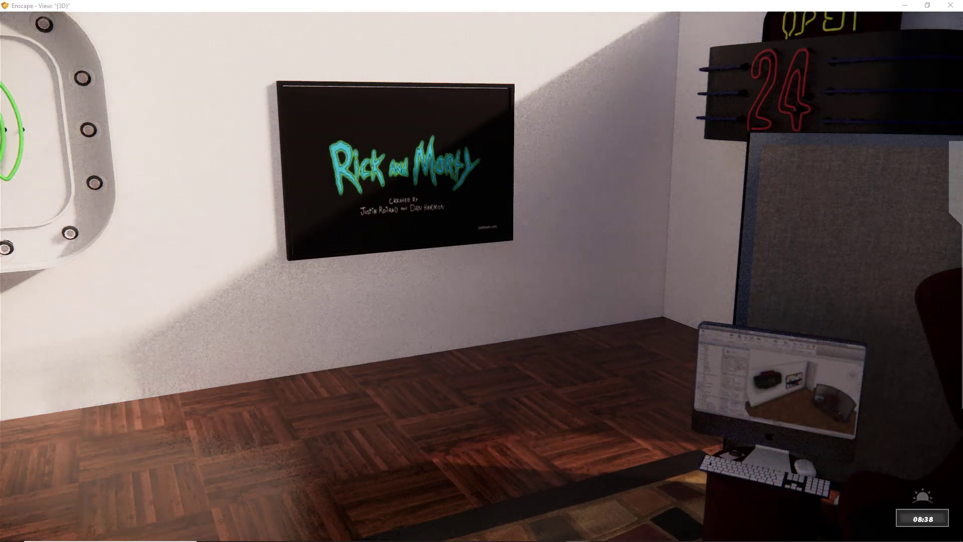
key("u")
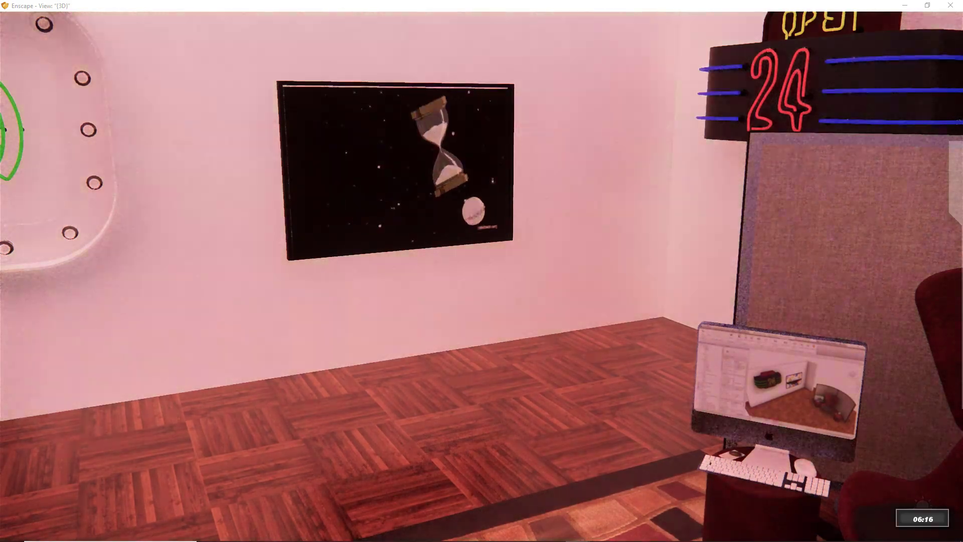
key("u")
key("i")
key("u")
key("i")
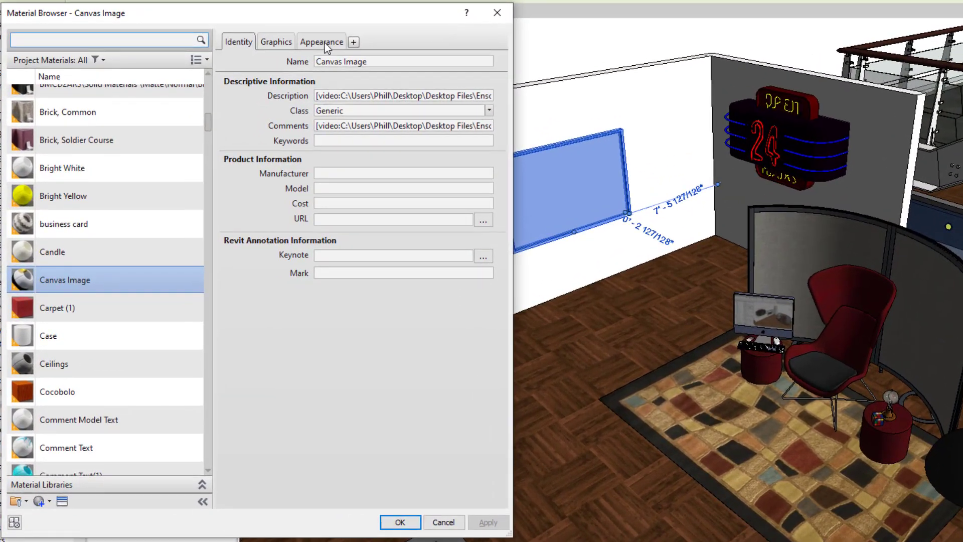
Enable Self Illumination on the Canvas Image appearance with a custom luminance of 5.00.
left_click(324, 43)
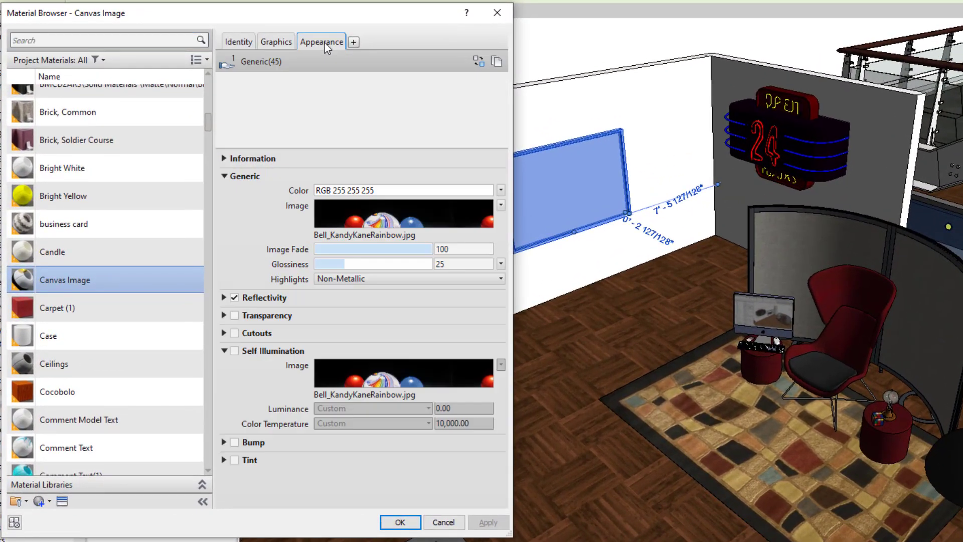
left_click(234, 351)
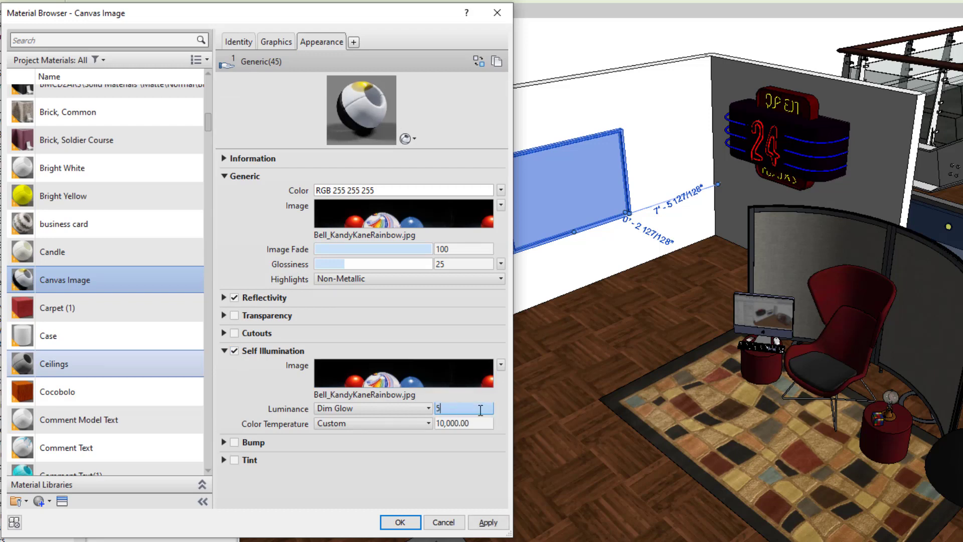
key("Tab")
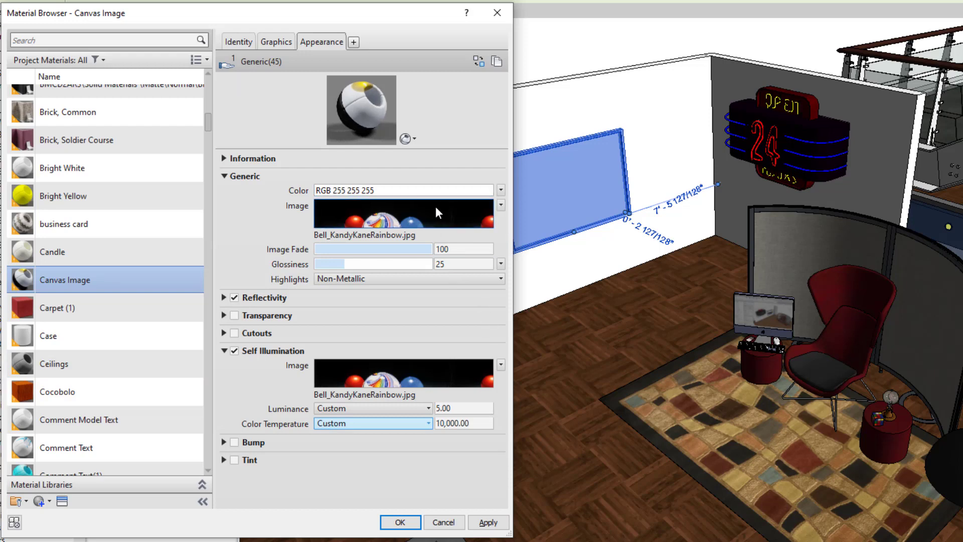
mouse_move(404, 370)
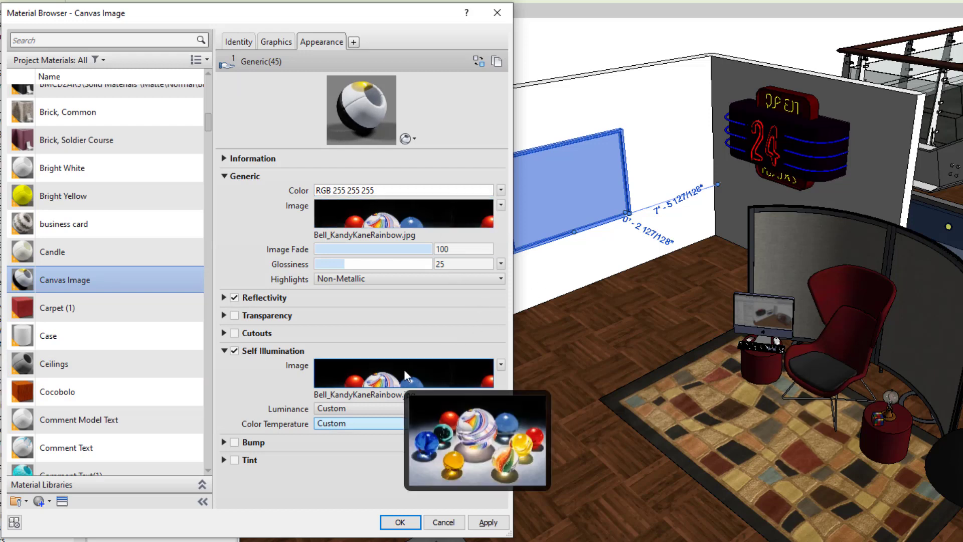
mouse_move(426, 218)
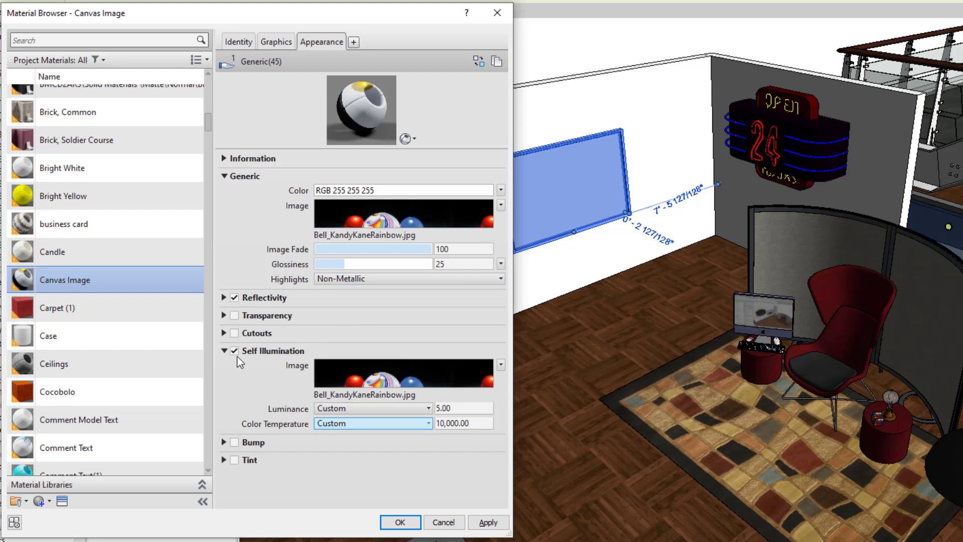
Apply the self-illumination change and shift Enscape's time of day to night.
left_click(488, 522)
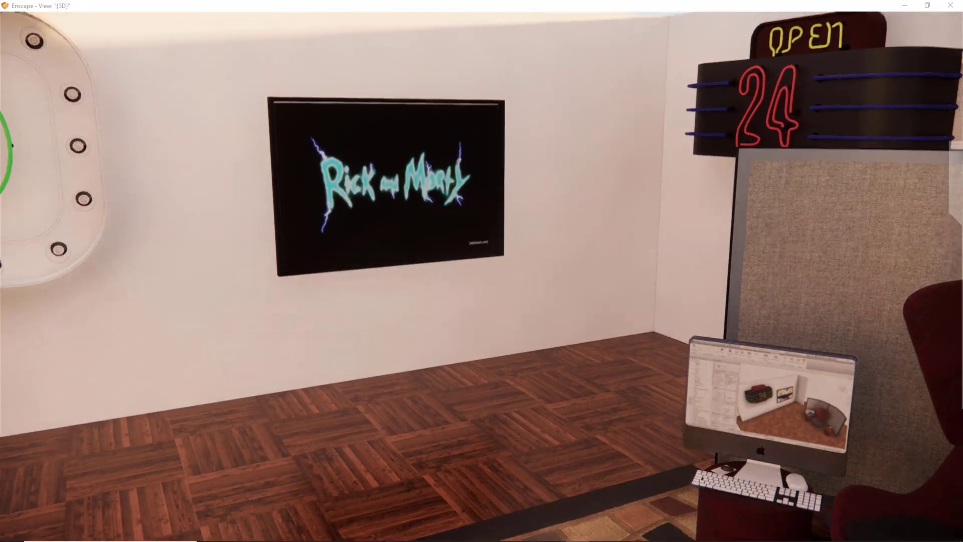
key("u")
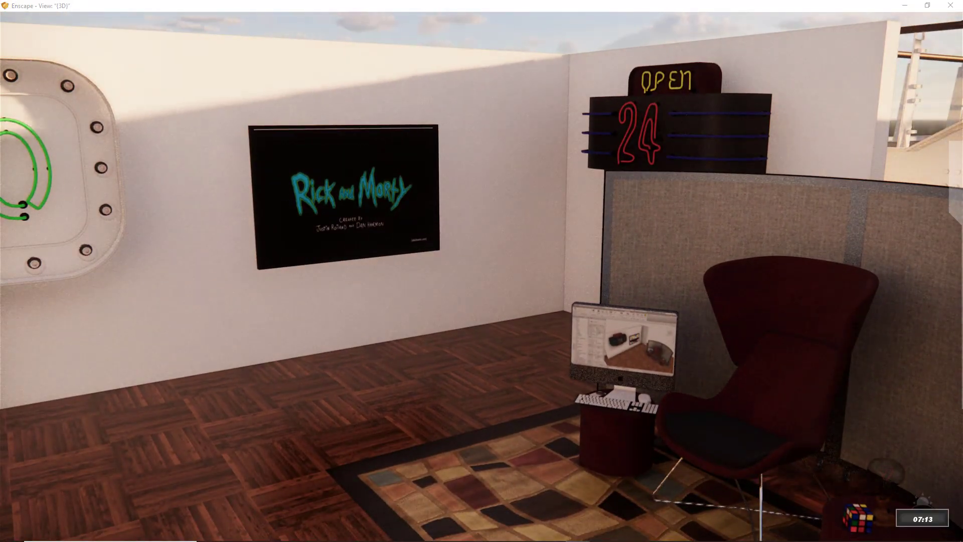
key("u")
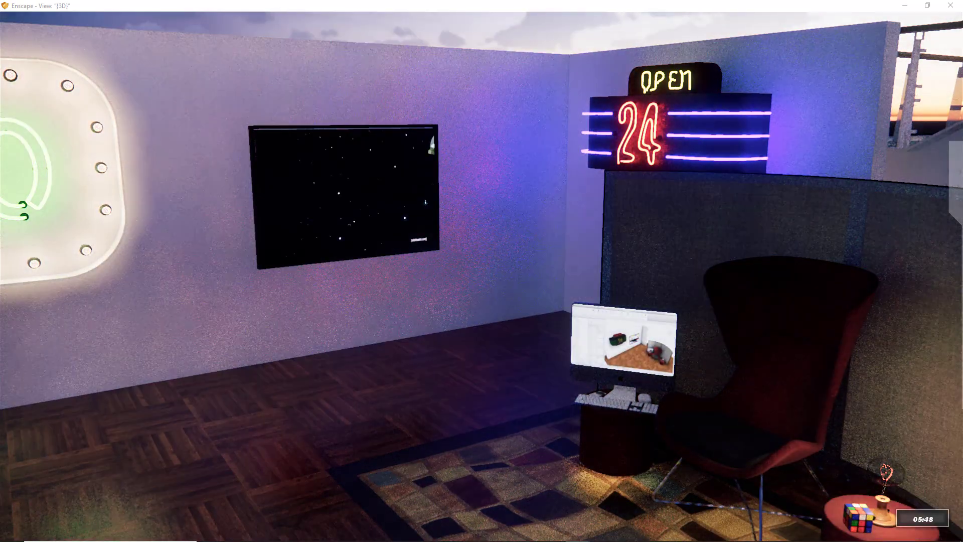
key("u")
Walk around the room and close in on the glowing wall screen playing the cartoon.
key("w")
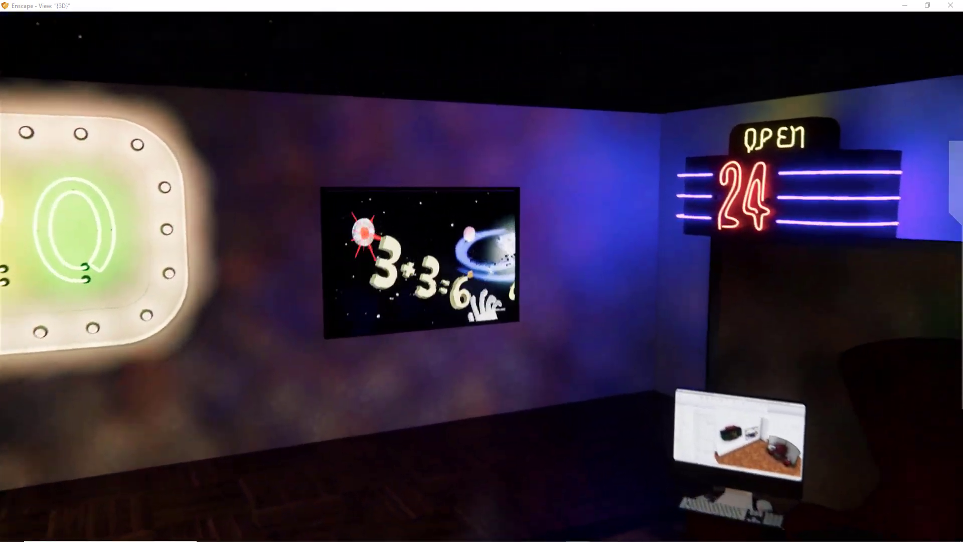
key("w")
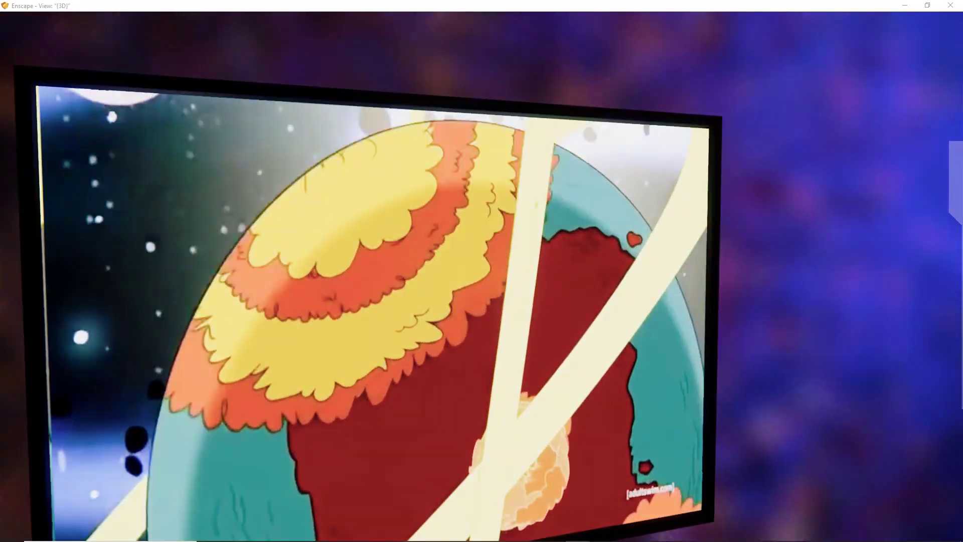
key("s")
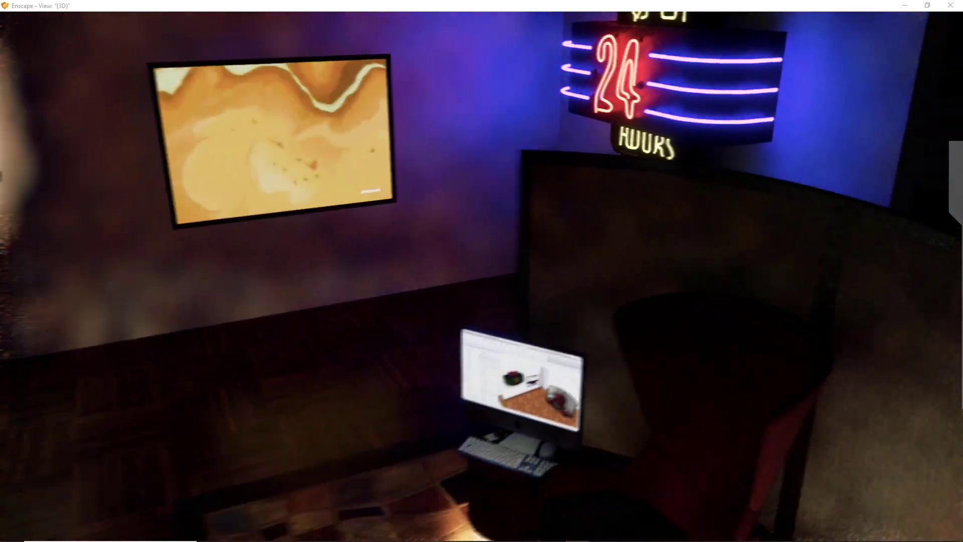
key("s")
key("w")
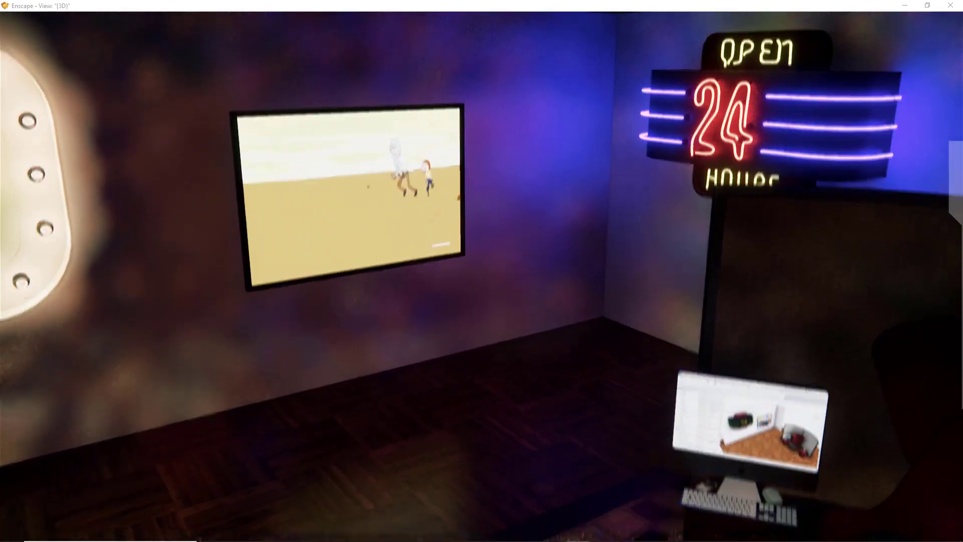
key("s")
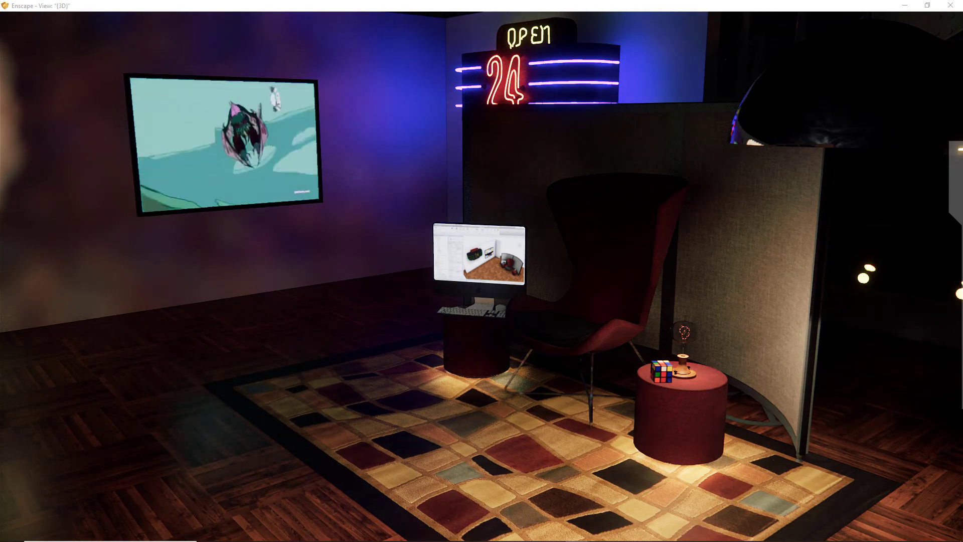
key("s")
key("w")
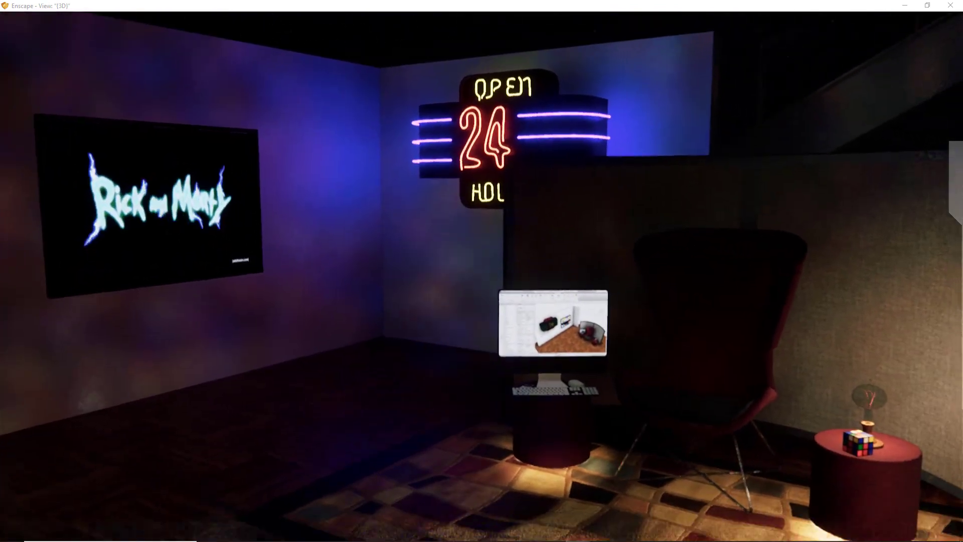
key("s")
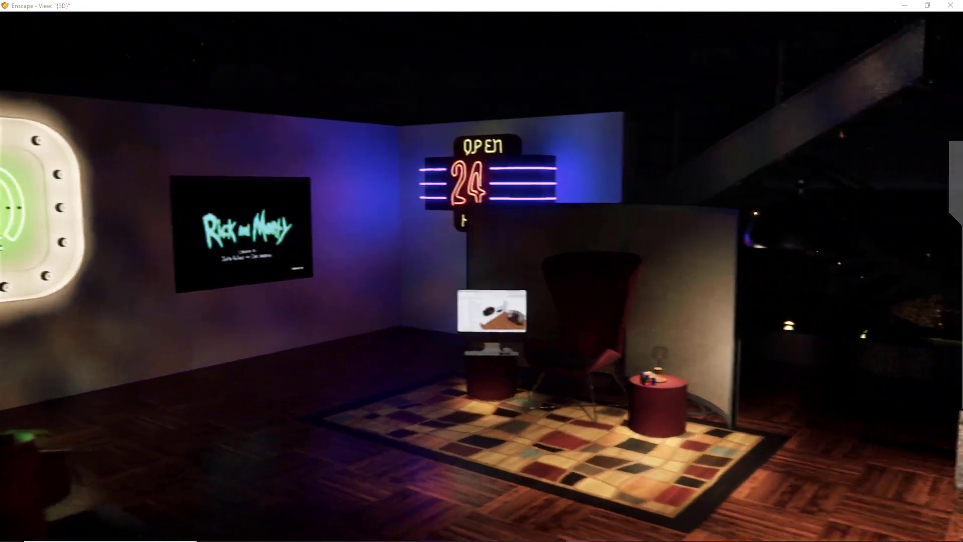
key("w")
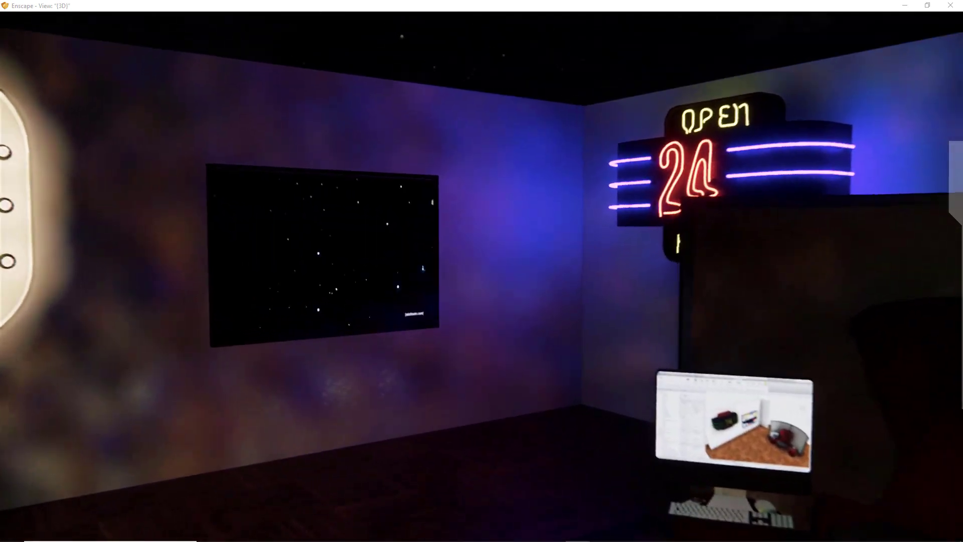
key("w")
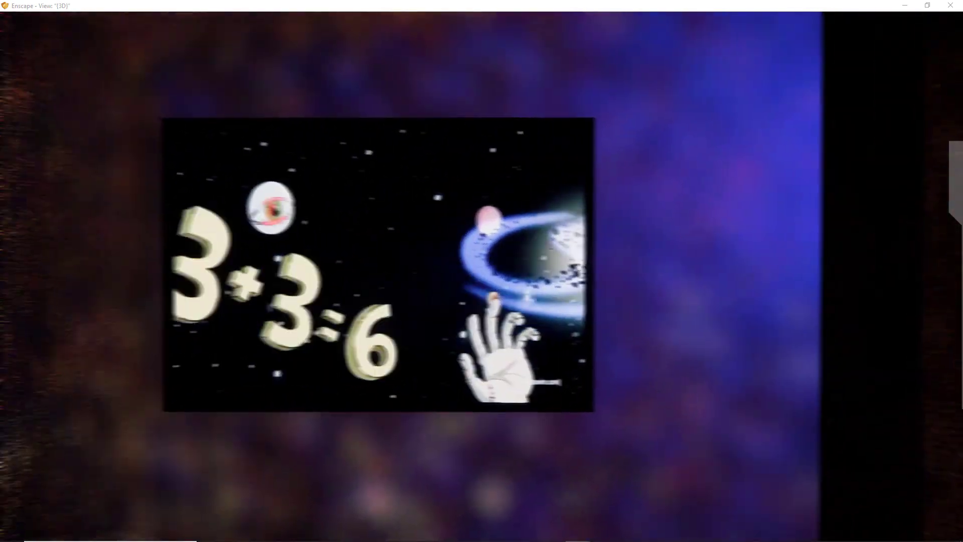